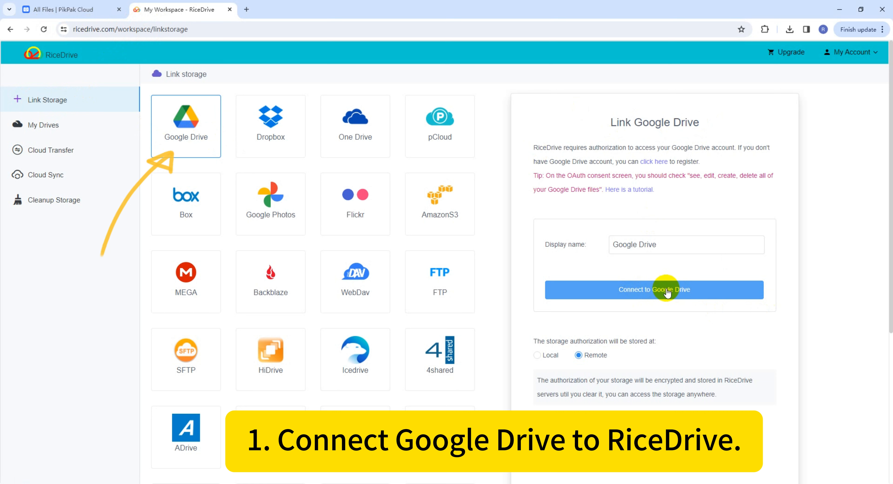
Start linking Google Drive to RiceDrive with remote authorization storage and sign in with the first listed Google account.
{"action": "left_click", "coordinate": [664, 291]}
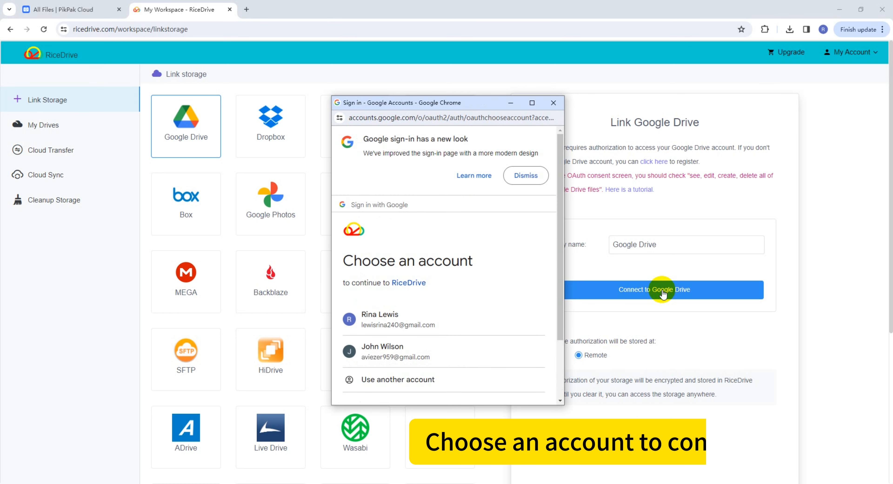
{"action": "left_click", "coordinate": [434, 319]}
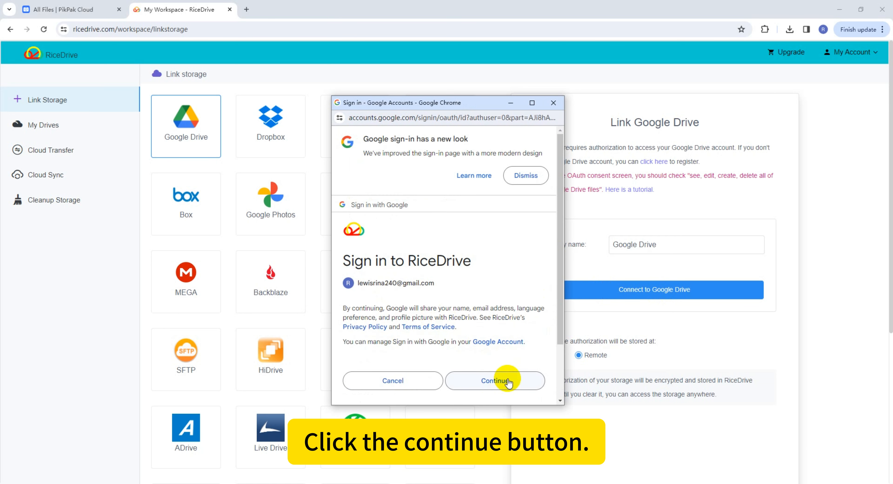
{"action": "left_click", "coordinate": [508, 382]}
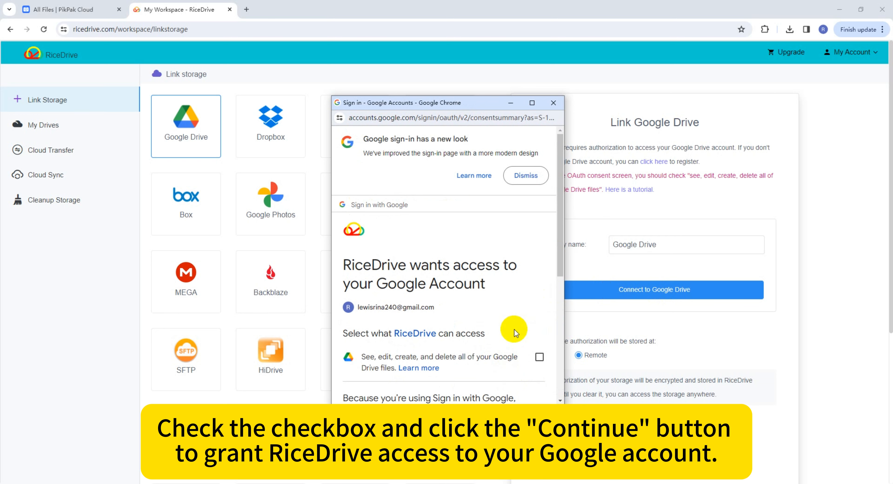
Grant RiceDrive permission to see, edit, create and delete all Google Drive files and complete the authorization.
{"action": "scroll", "coordinate": [514, 329], "scroll_direction": "down", "scroll_amount": 2}
{"action": "scroll", "coordinate": [514, 329], "scroll_direction": "down", "scroll_amount": 1}
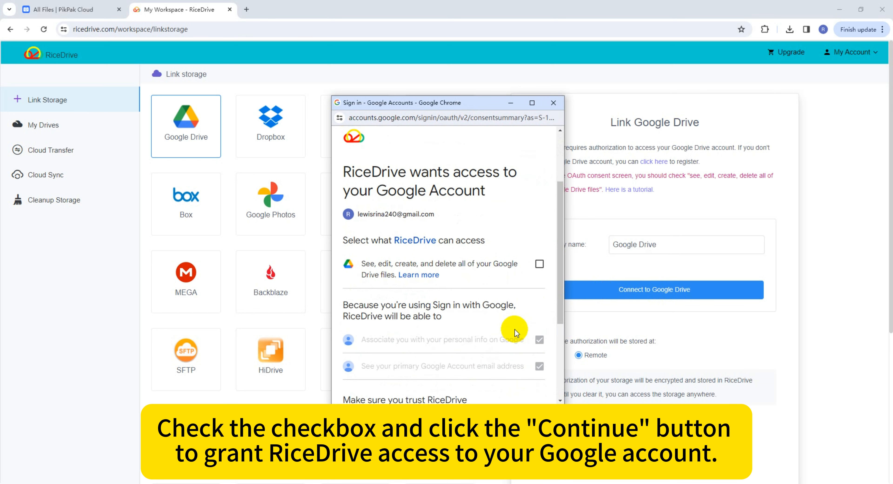
{"action": "left_click", "coordinate": [539, 265]}
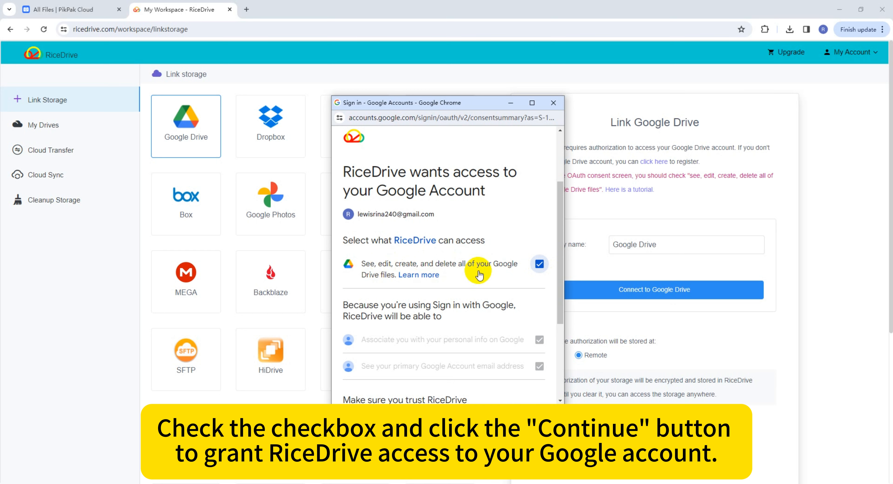
{"action": "scroll", "coordinate": [479, 274], "scroll_direction": "down", "scroll_amount": 2}
{"action": "scroll", "coordinate": [479, 273], "scroll_direction": "down", "scroll_amount": 2}
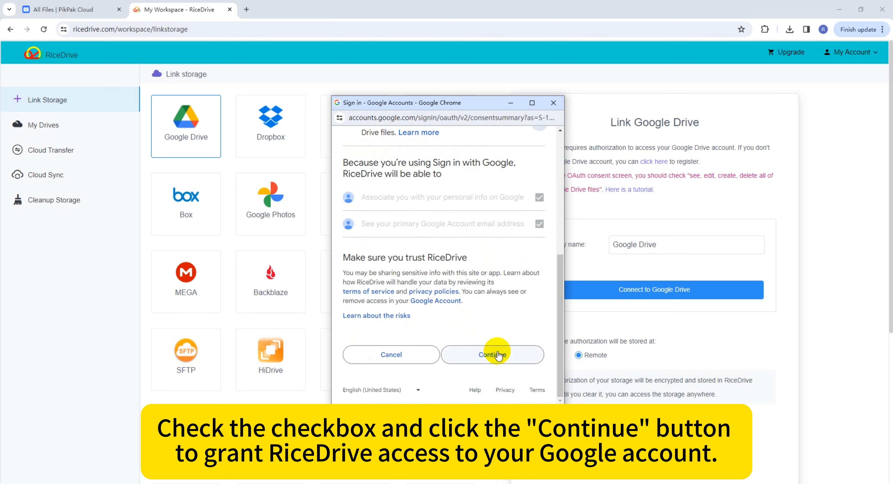
{"action": "left_click", "coordinate": [489, 355]}
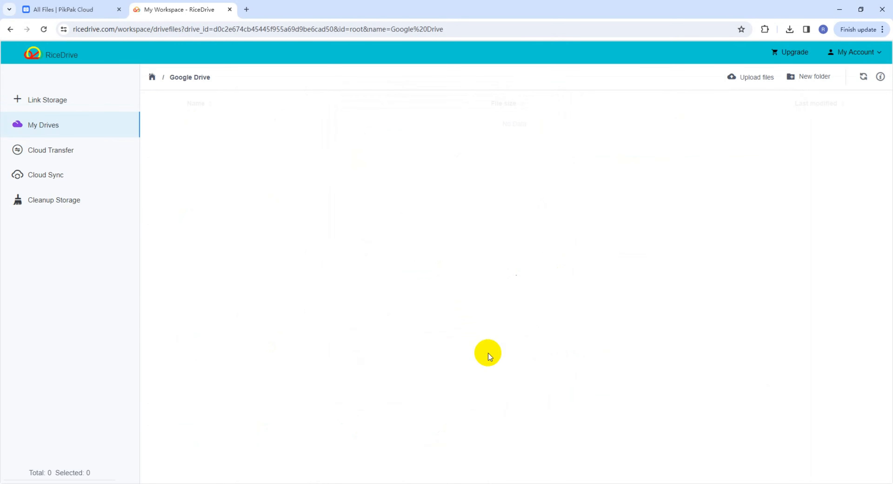
Check the linked Google Drive's files and its entry in the list of connected drives.
{"action": "right_click", "coordinate": [297, 171]}
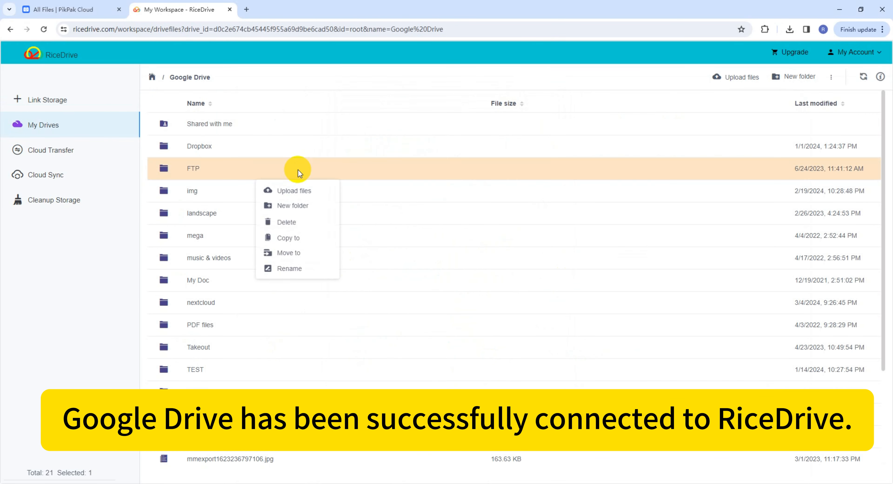
{"action": "right_click", "coordinate": [326, 137]}
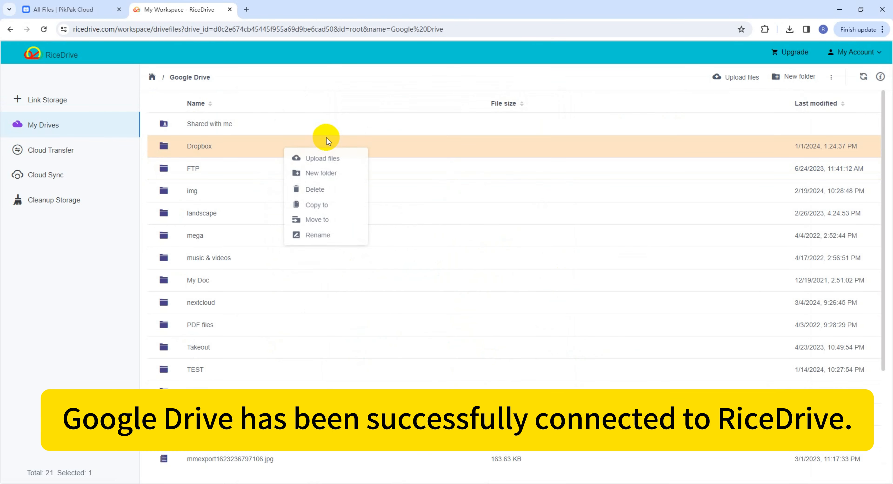
{"action": "left_click", "coordinate": [199, 79]}
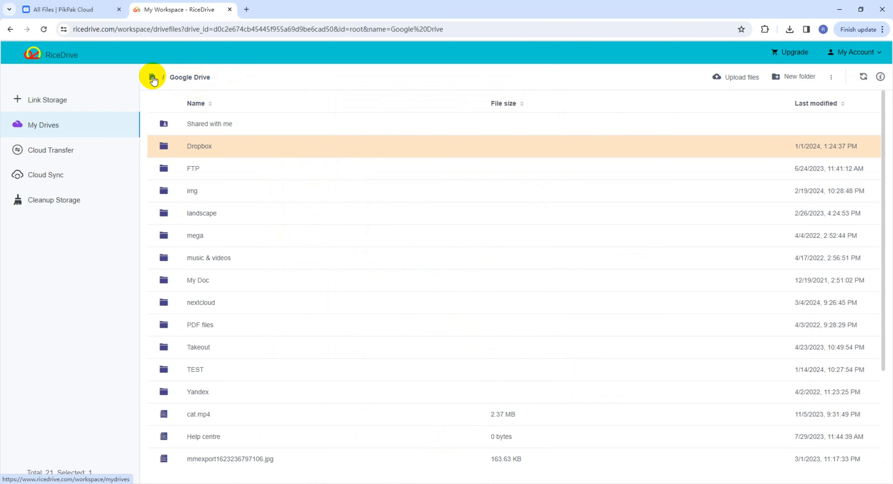
{"action": "left_click", "coordinate": [151, 76]}
{"action": "left_click", "coordinate": [290, 207]}
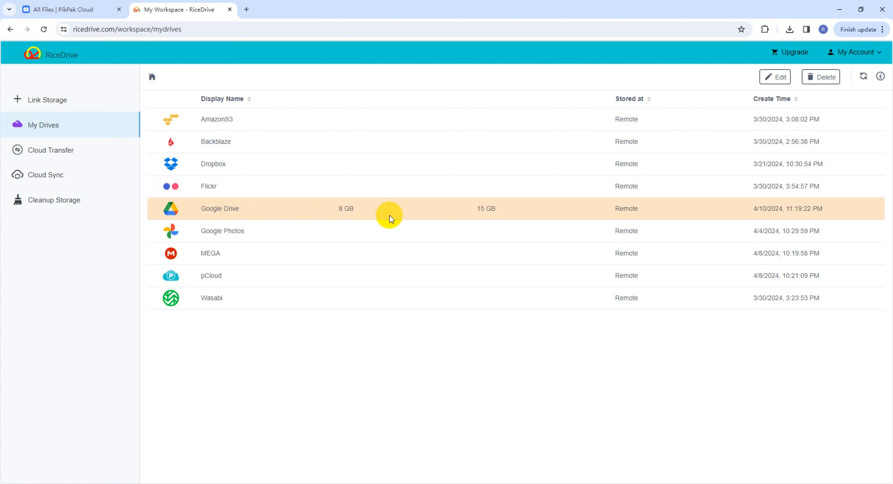
Start linking a new WebDav storage and set its display name to pikpak.
{"action": "left_click", "coordinate": [69, 103]}
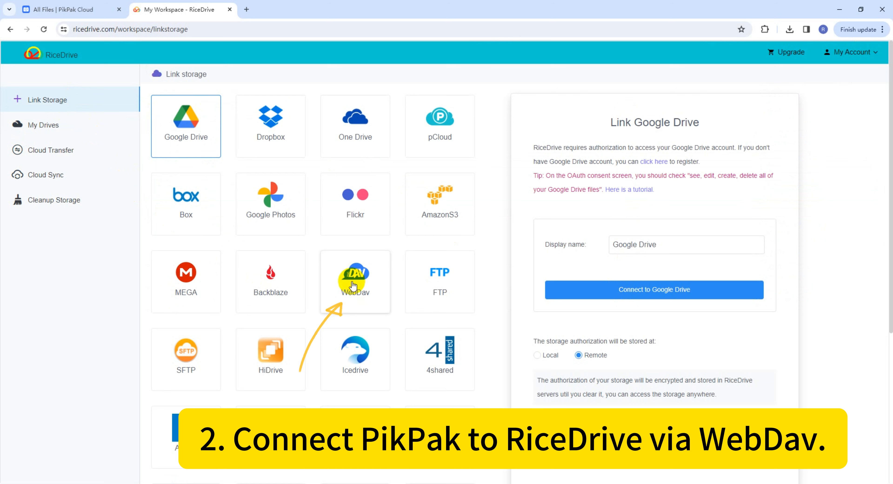
{"action": "left_click", "coordinate": [347, 287]}
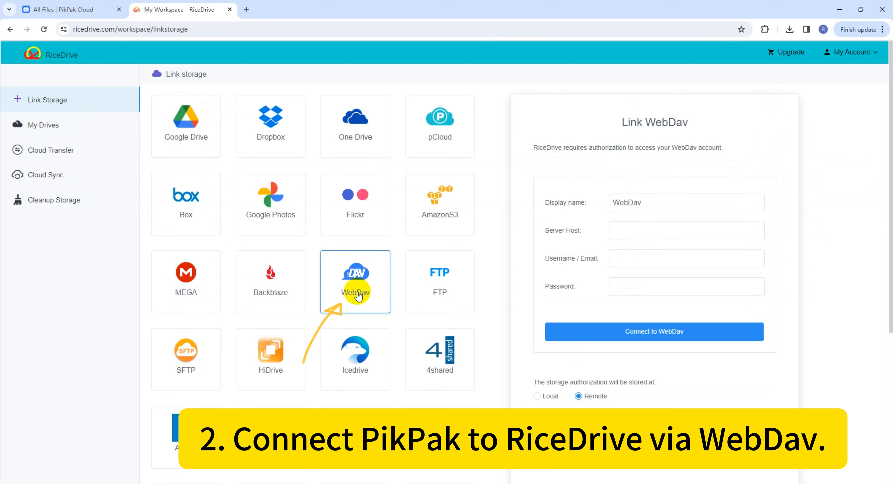
{"action": "left_click", "coordinate": [628, 206]}
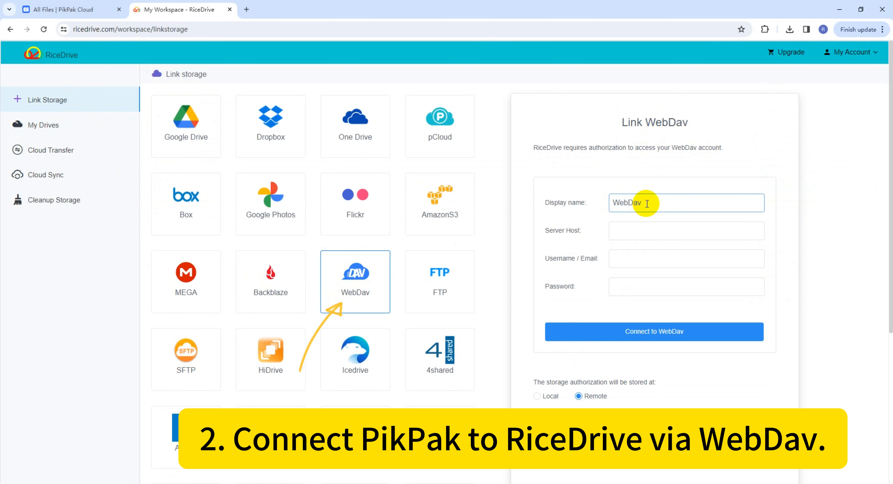
{"action": "double_click", "coordinate": [648, 202]}
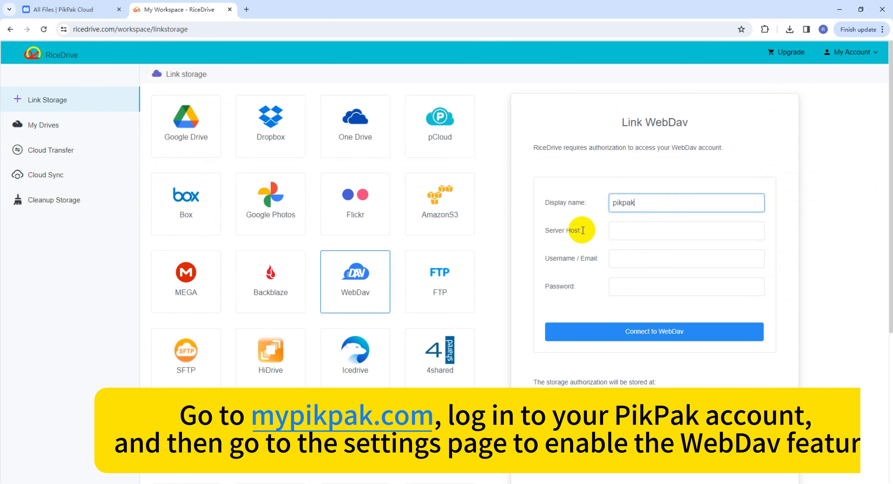
{"action": "left_click_drag", "start_coordinate": [546, 230], "coordinate": [583, 230]}
{"action": "left_click", "coordinate": [593, 233]}
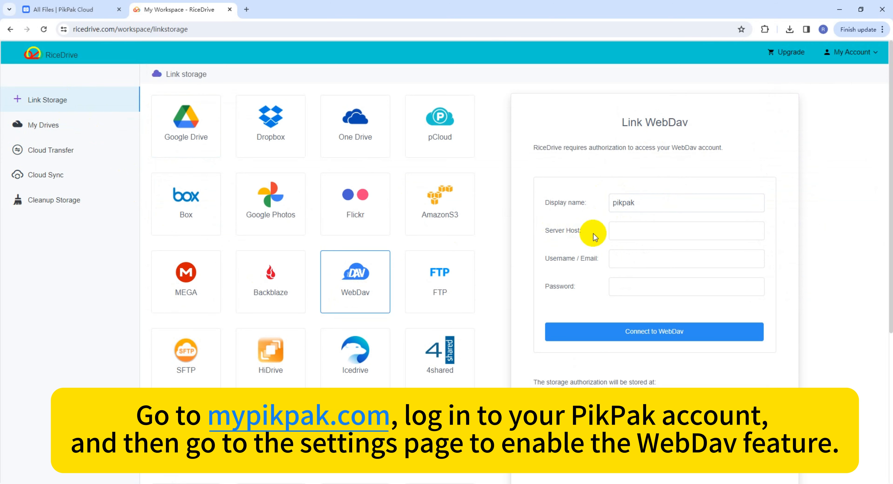
Switch to PikPak and enable WebDAV in the experimental features of its settings.
{"action": "left_click", "coordinate": [89, 13]}
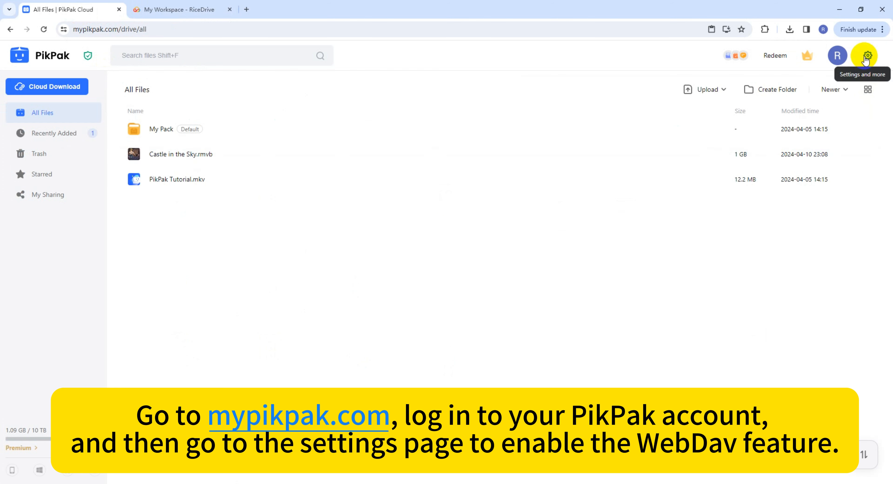
{"action": "mouse_move", "coordinate": [866, 57]}
{"action": "left_click", "coordinate": [843, 92]}
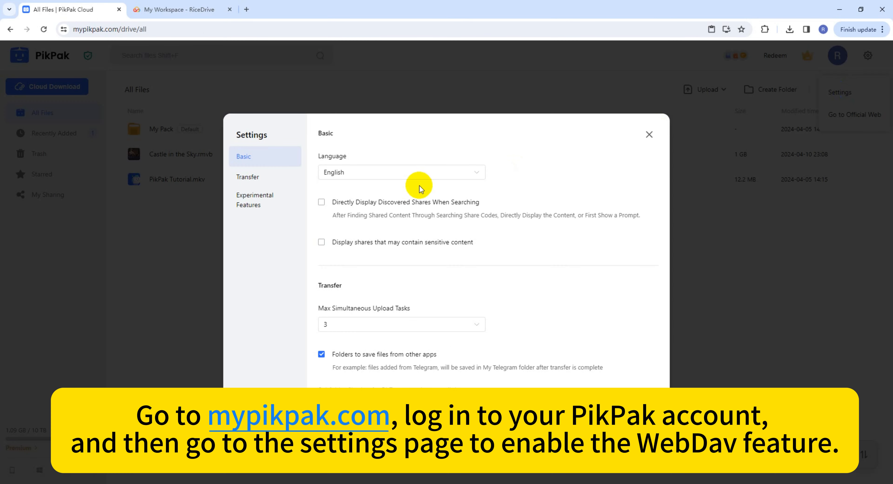
{"action": "left_click", "coordinate": [252, 199]}
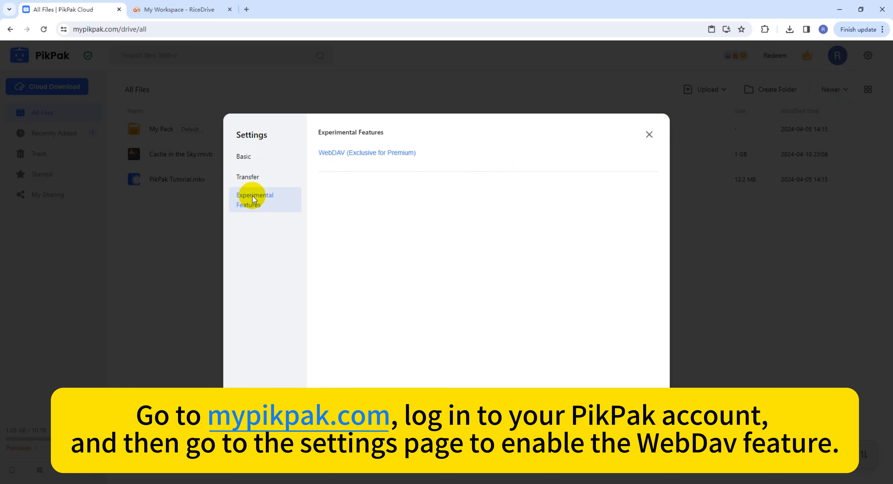
{"action": "left_click", "coordinate": [363, 153]}
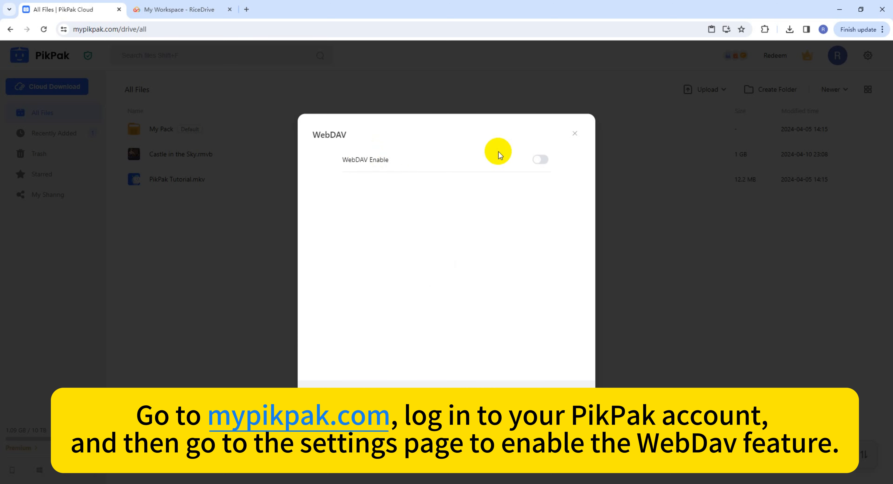
{"action": "left_click", "coordinate": [540, 159]}
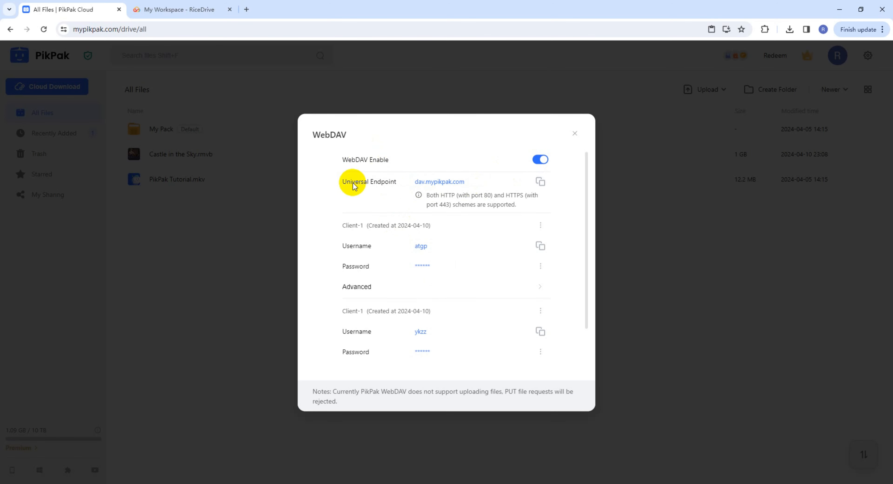
{"action": "left_click", "coordinate": [540, 183]}
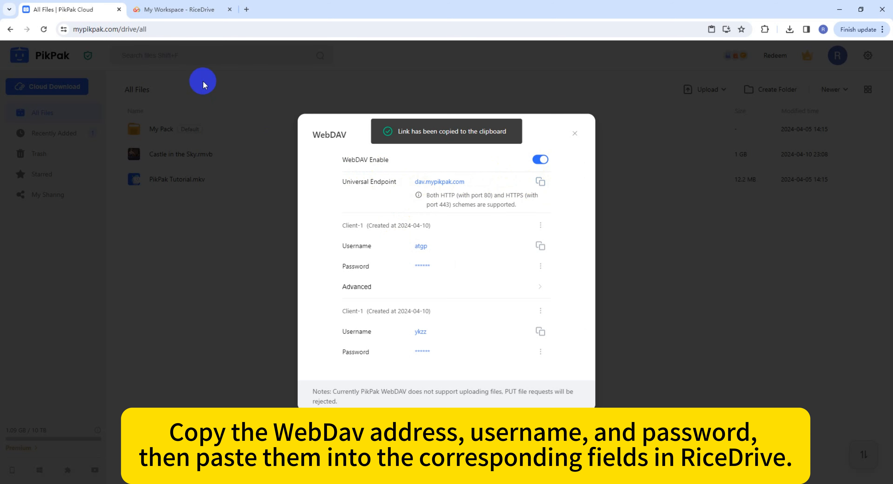
{"action": "left_click", "coordinate": [179, 8]}
{"action": "left_click", "coordinate": [634, 225]}
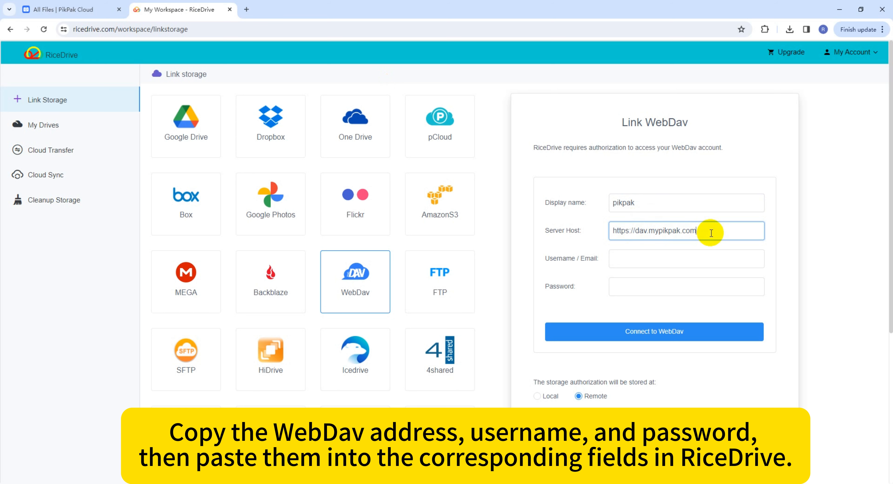
{"action": "left_click_drag", "start_coordinate": [708, 231], "coordinate": [587, 231]}
{"action": "left_click", "coordinate": [636, 231]}
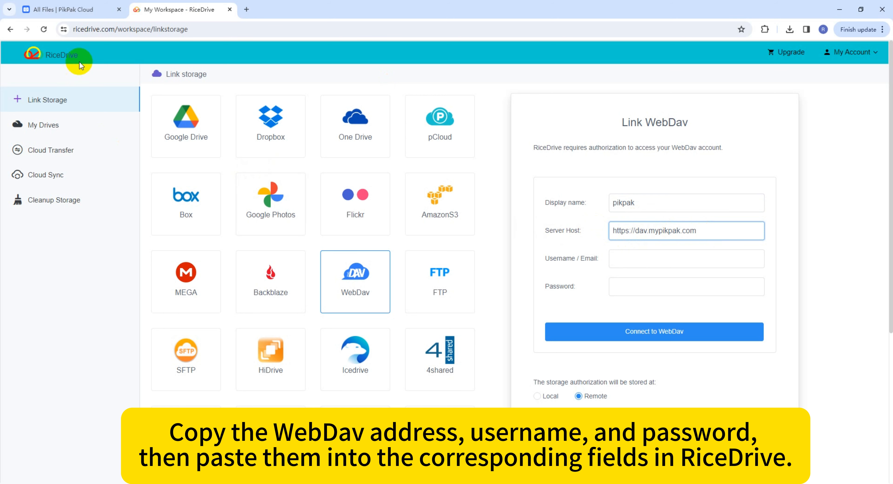
Copy the first WebDAV client's username from PikPak and paste it as the username in RiceDrive's WebDav form.
{"action": "left_click", "coordinate": [83, 11]}
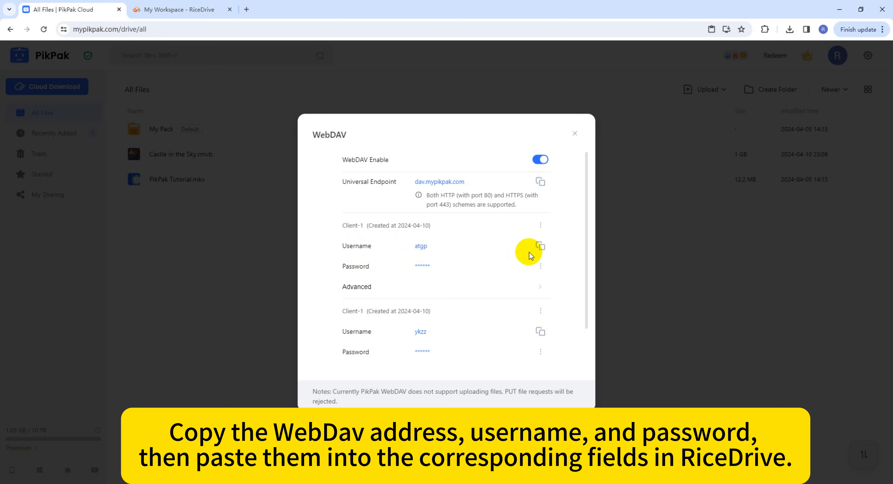
{"action": "left_click", "coordinate": [540, 246]}
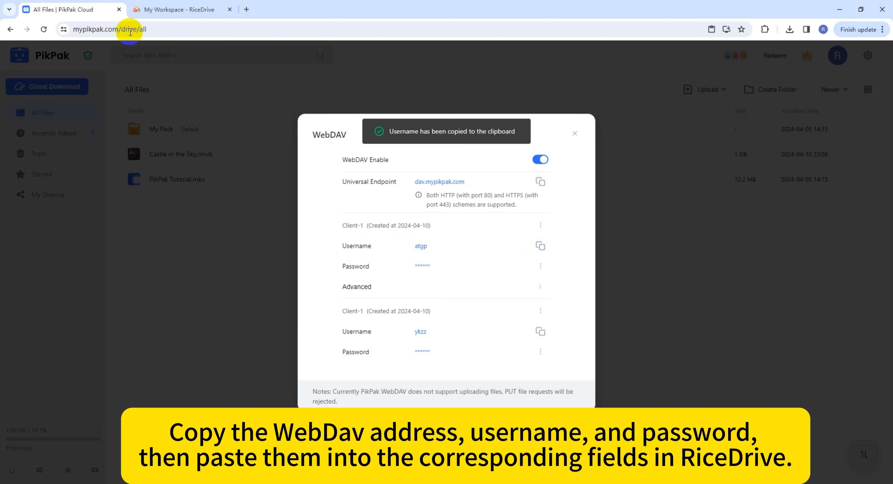
{"action": "left_click", "coordinate": [143, 10]}
{"action": "left_click", "coordinate": [652, 258]}
{"action": "key", "text": "ctrl+v"}
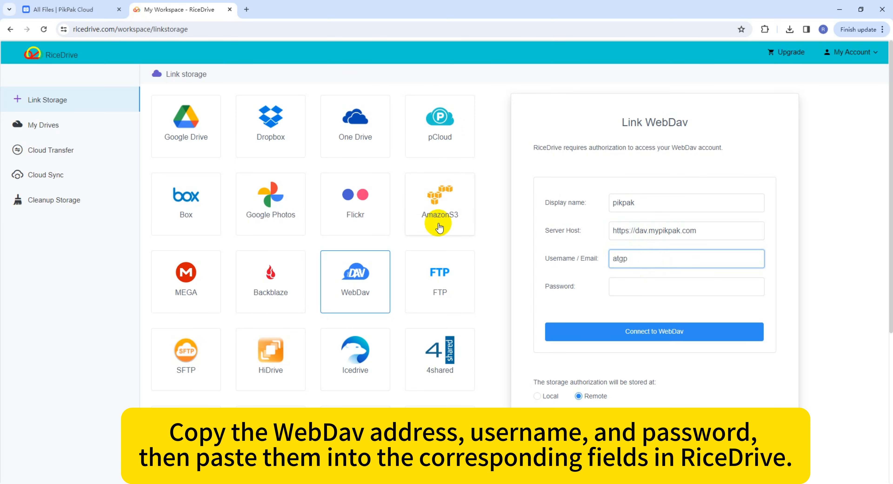
Copy the first client's WebDAV password from PikPak, paste it into RiceDrive's password field and connect the storage.
{"action": "left_click", "coordinate": [73, 10]}
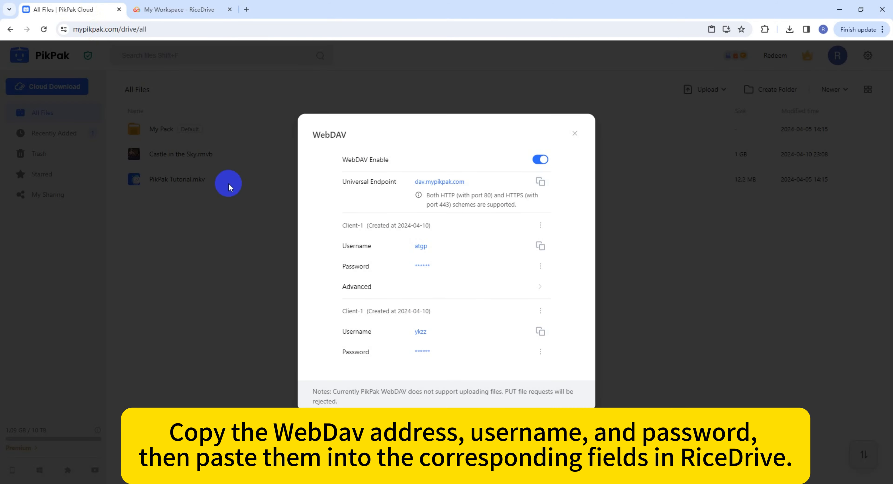
{"action": "left_click", "coordinate": [423, 266]}
{"action": "left_click", "coordinate": [443, 288]}
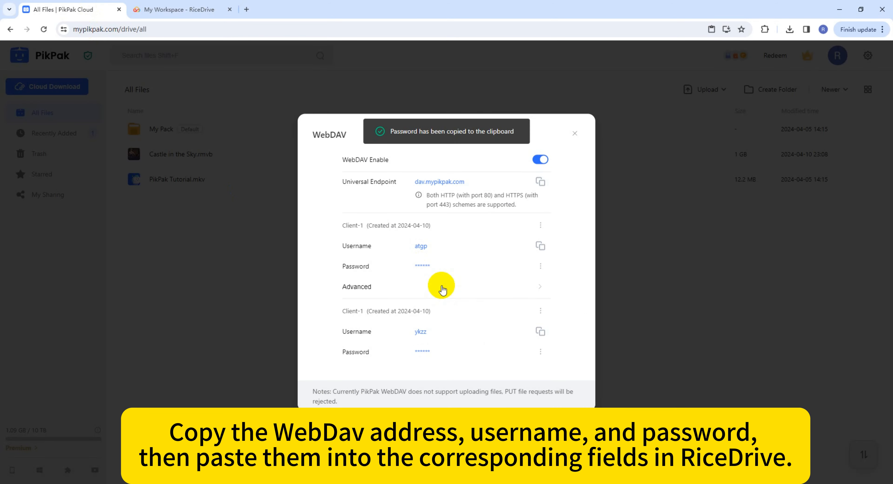
{"action": "left_click", "coordinate": [175, 10]}
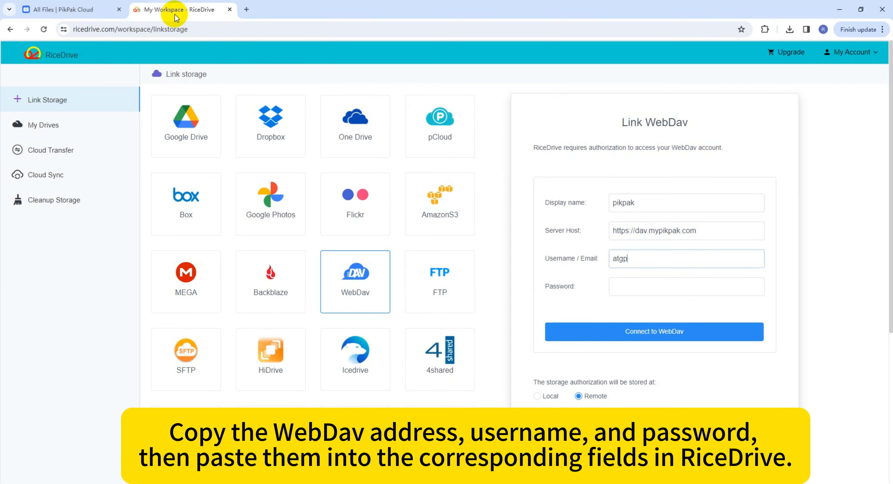
{"action": "left_click", "coordinate": [631, 290]}
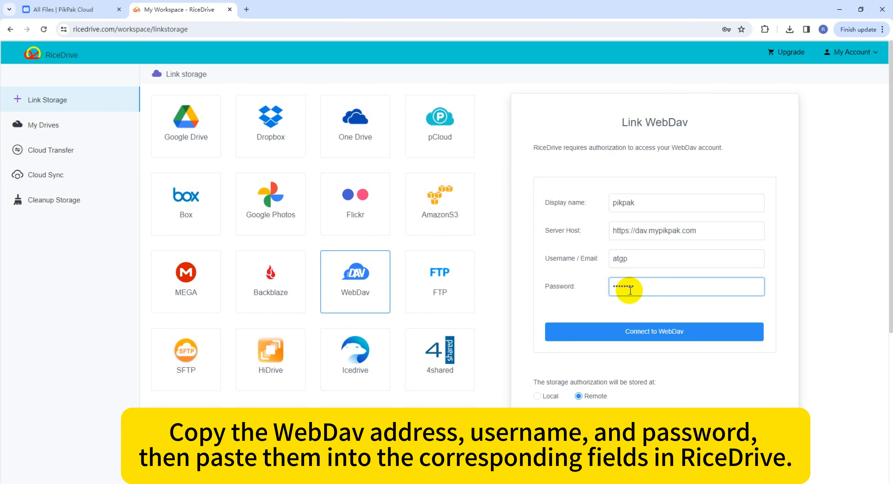
{"action": "left_click", "coordinate": [661, 332]}
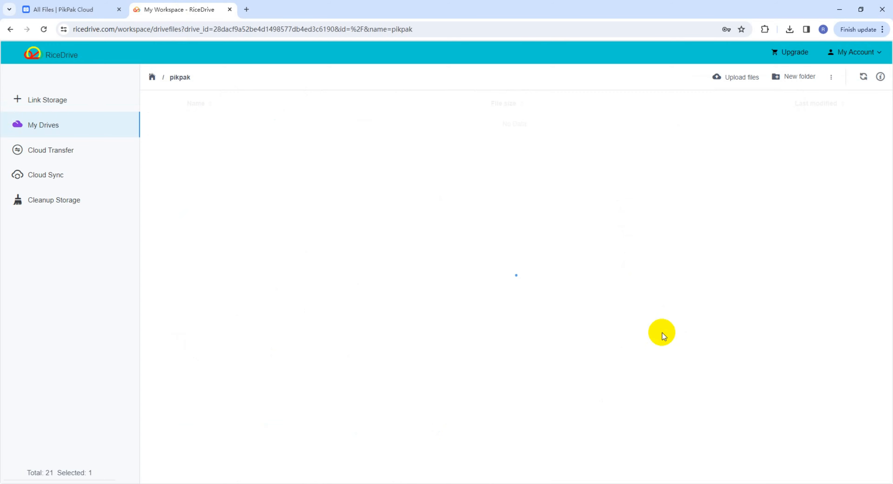
Check the linked pikpak drive's files and its entry in the list of connected drives.
{"action": "left_click", "coordinate": [284, 146]}
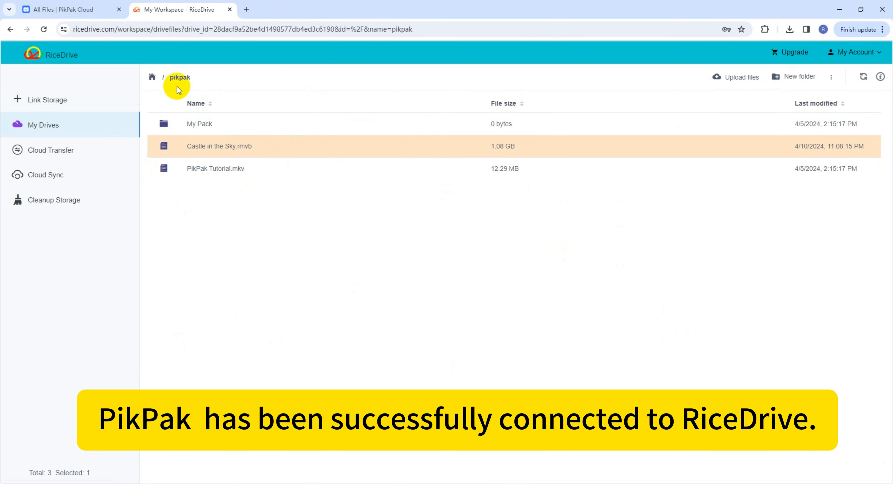
{"action": "left_click", "coordinate": [156, 81]}
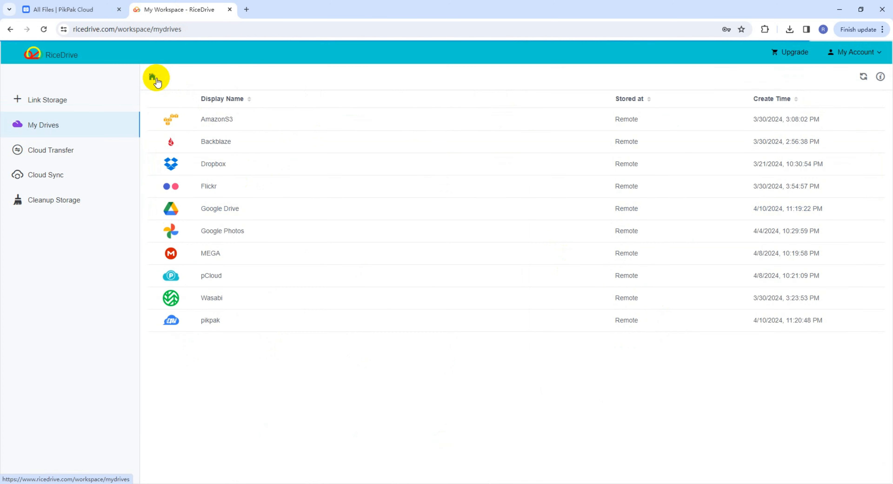
{"action": "left_click", "coordinate": [298, 321]}
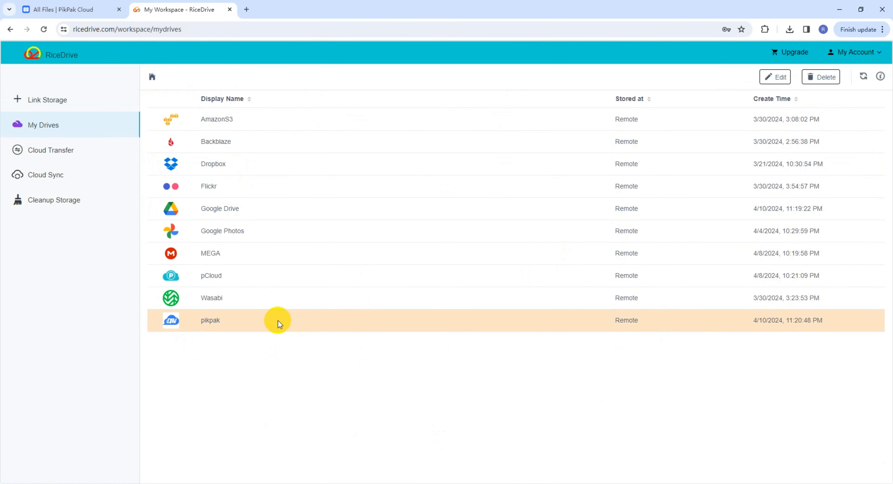
Create a new cloud transfer with pikpak as the source and include all of its files and folders.
{"action": "left_click", "coordinate": [258, 209]}
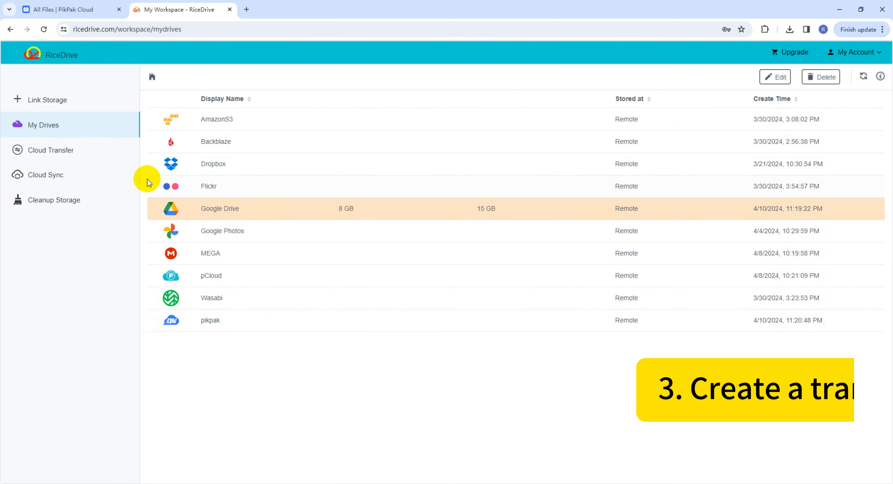
{"action": "left_click", "coordinate": [56, 153]}
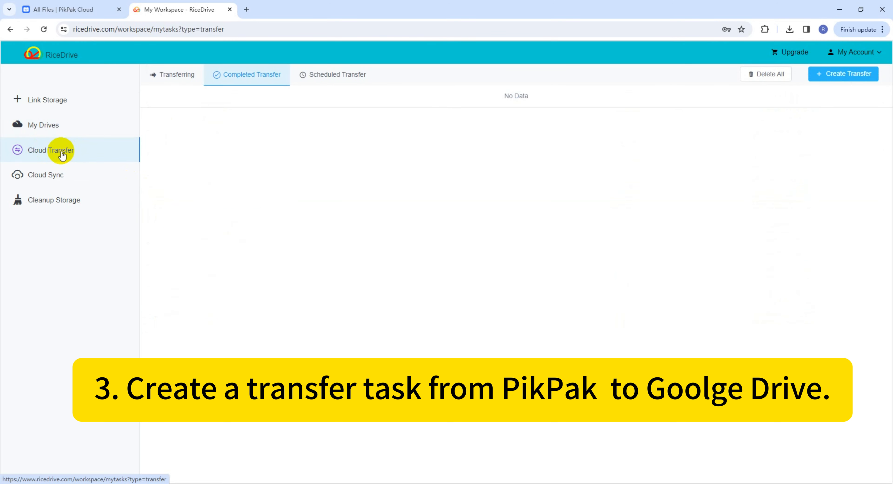
{"action": "left_click", "coordinate": [852, 74]}
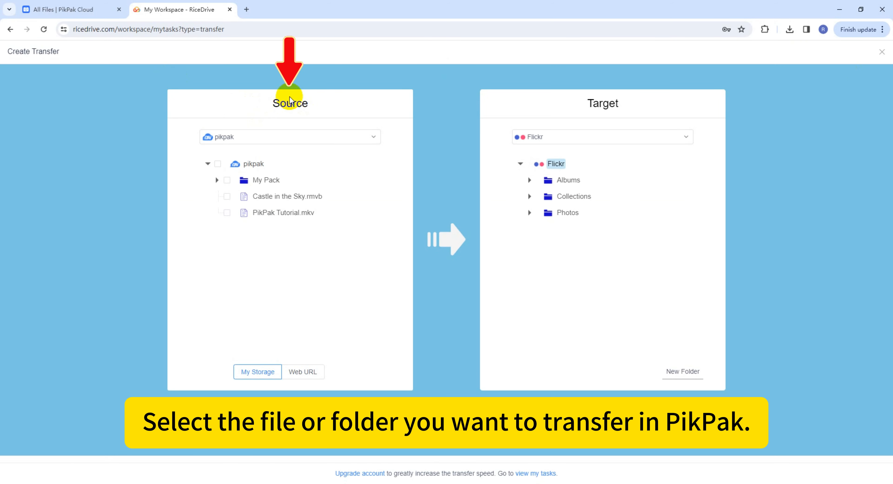
{"action": "left_click", "coordinate": [276, 138]}
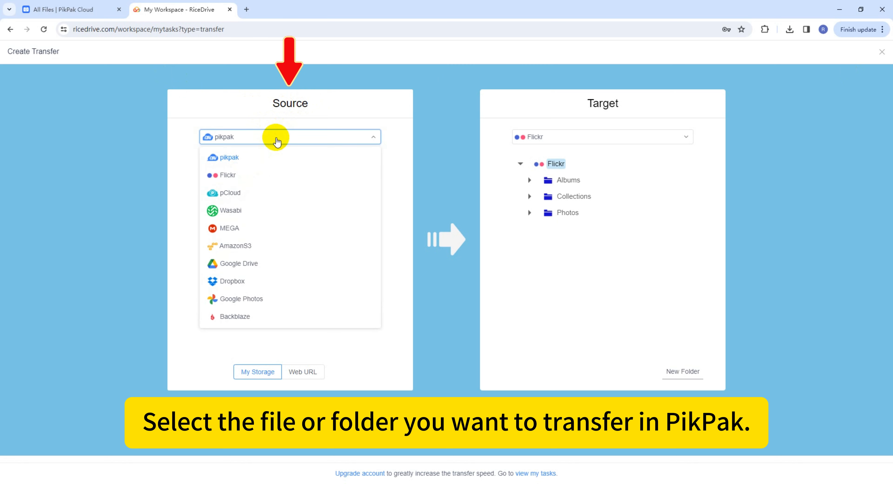
{"action": "left_click", "coordinate": [229, 157]}
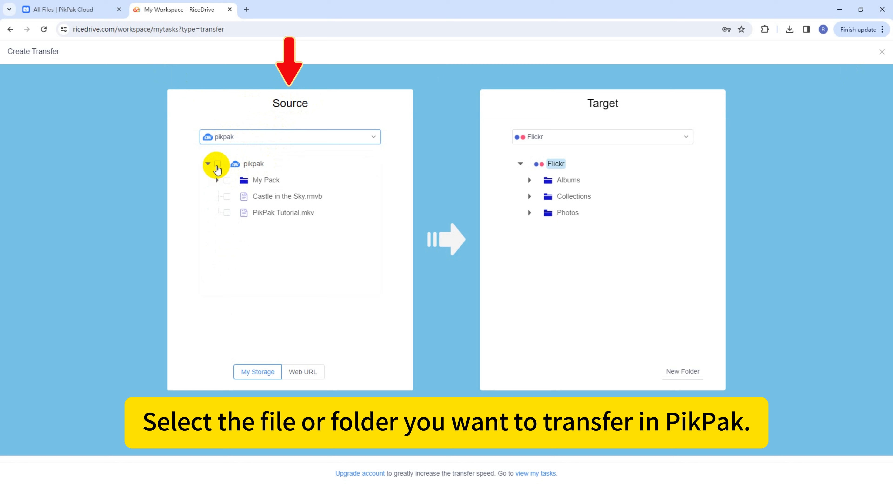
{"action": "left_click", "coordinate": [217, 164]}
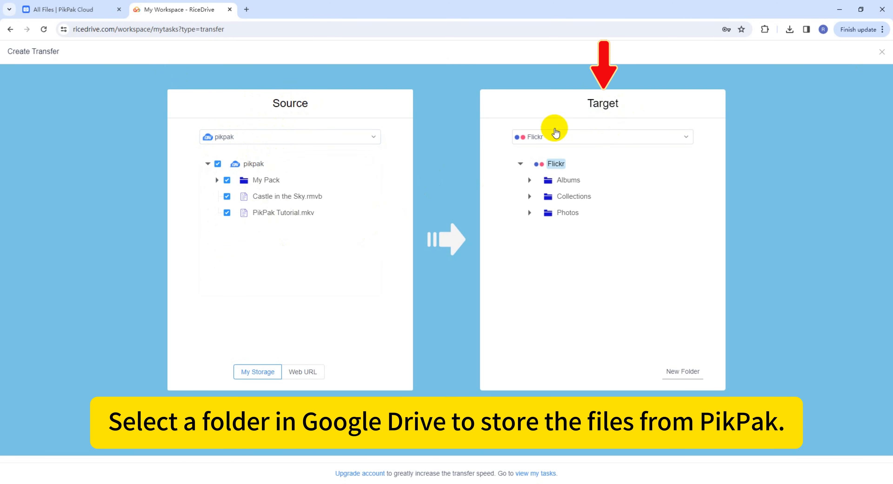
Set Google Drive as the transfer target and create a folder named pikpak in its root.
{"action": "left_click", "coordinate": [585, 137]}
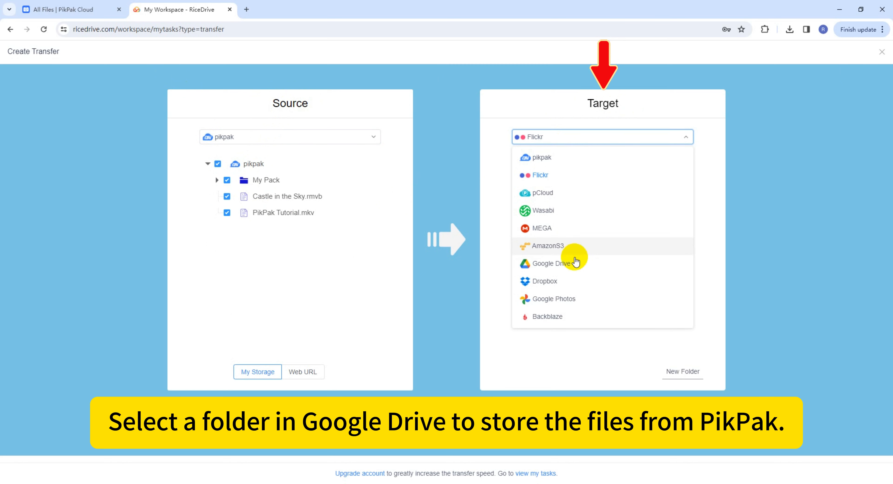
{"action": "left_click", "coordinate": [561, 265]}
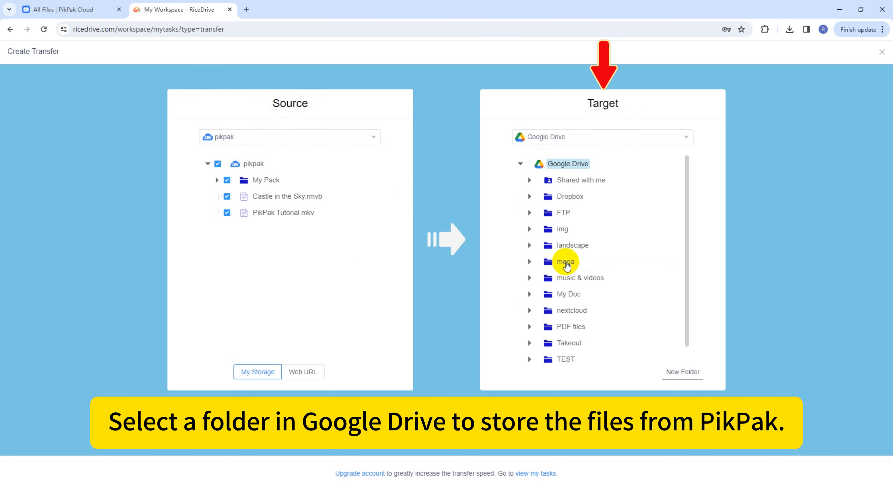
{"action": "left_click", "coordinate": [681, 371]}
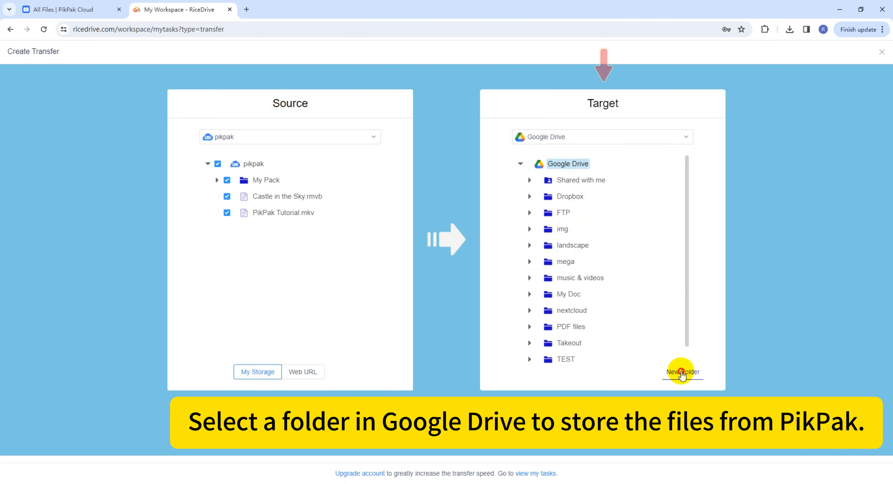
{"action": "left_click", "coordinate": [441, 129]}
{"action": "key", "text": "ctrl+a"}
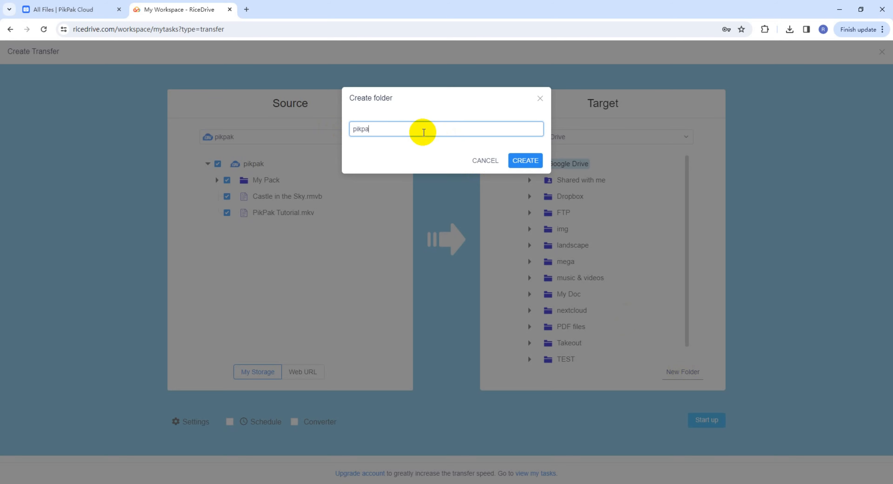
{"action": "left_click", "coordinate": [527, 160]}
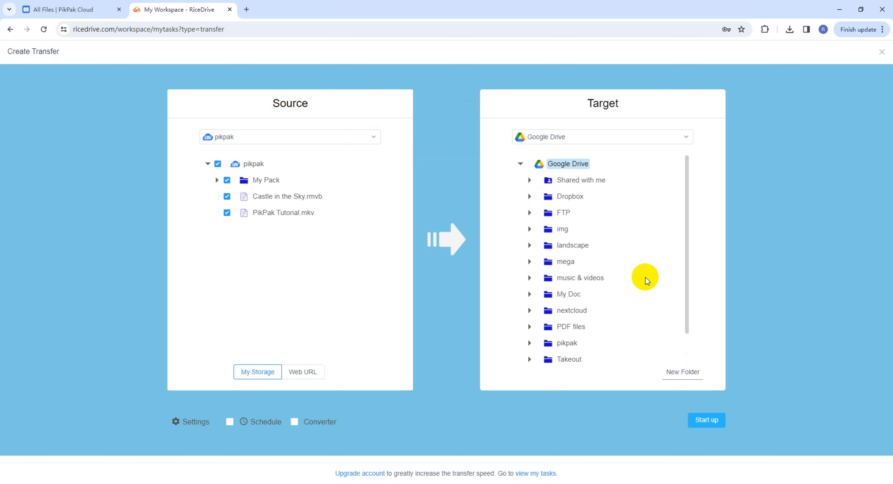
Choose Google Drive's pikpak folder as the destination, start the transfer and view the created task.
{"action": "left_click", "coordinate": [572, 344]}
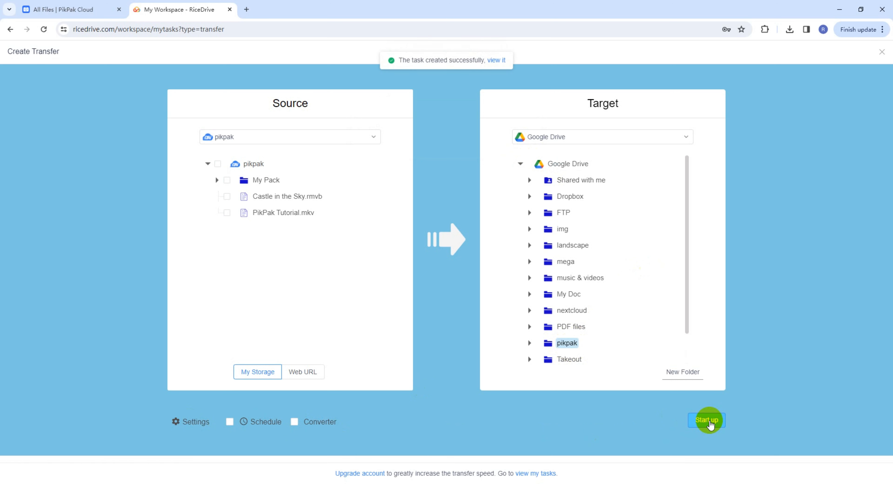
{"action": "left_click", "coordinate": [498, 61]}
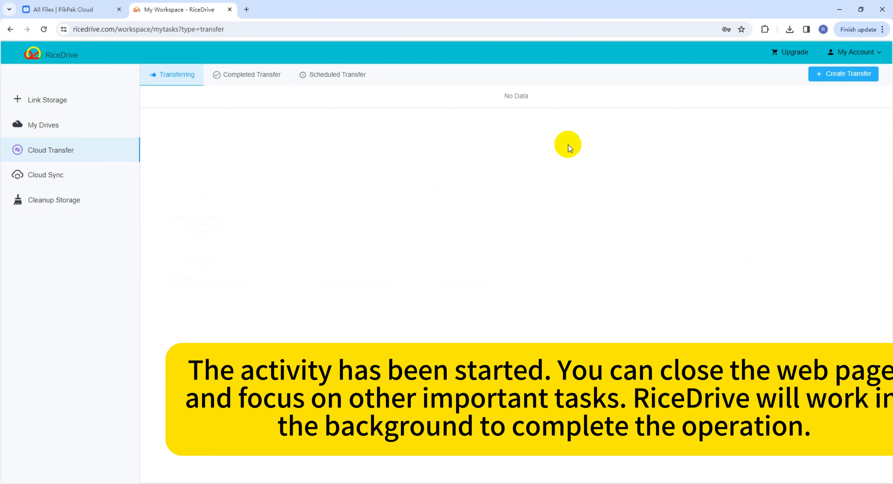
Examine the completed pikpak transfer's task log for its result and transferred sizes, and close the log.
{"action": "left_click", "coordinate": [280, 79]}
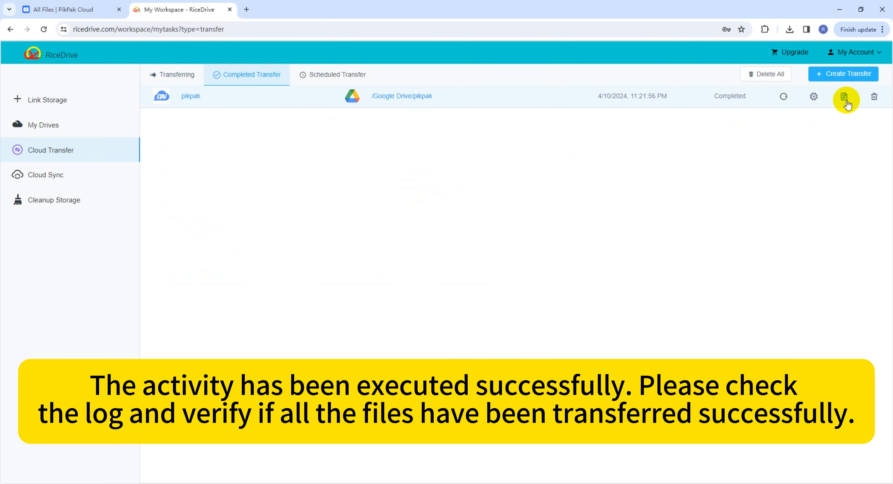
{"action": "left_click", "coordinate": [844, 99]}
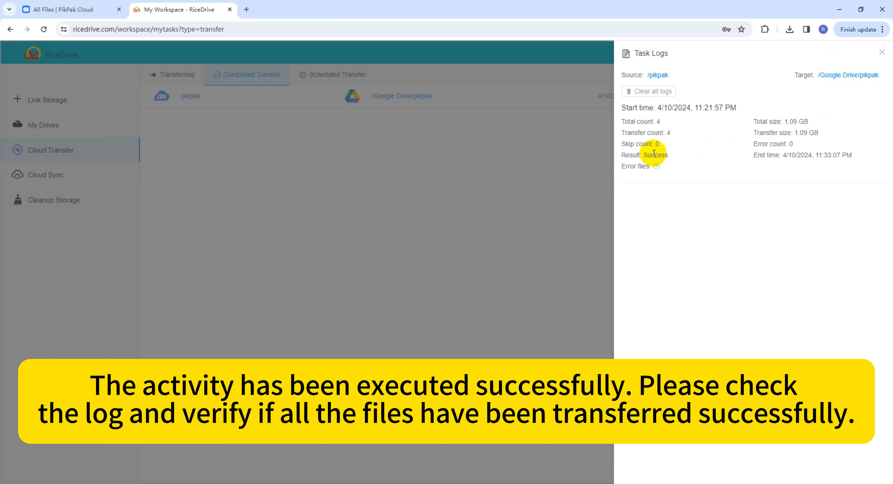
{"action": "left_click_drag", "start_coordinate": [653, 155], "coordinate": [673, 156]}
{"action": "double_click", "coordinate": [656, 155]}
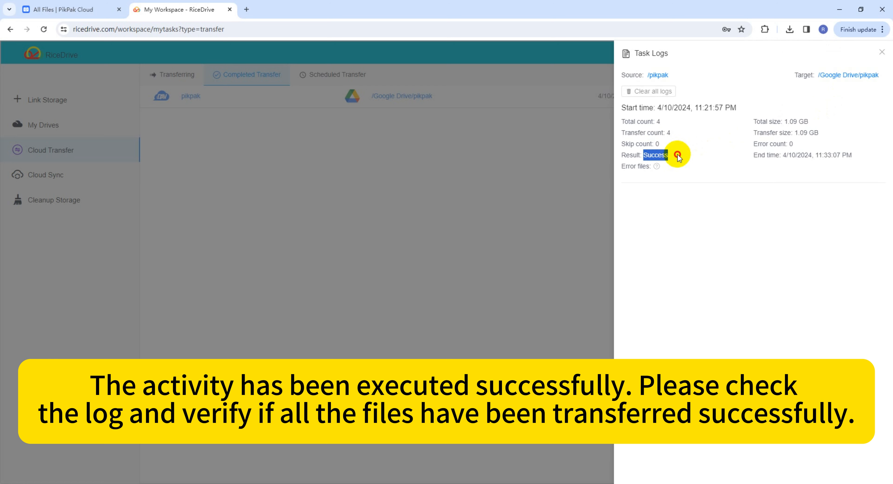
{"action": "left_click", "coordinate": [786, 135]}
{"action": "left_click", "coordinate": [881, 52]}
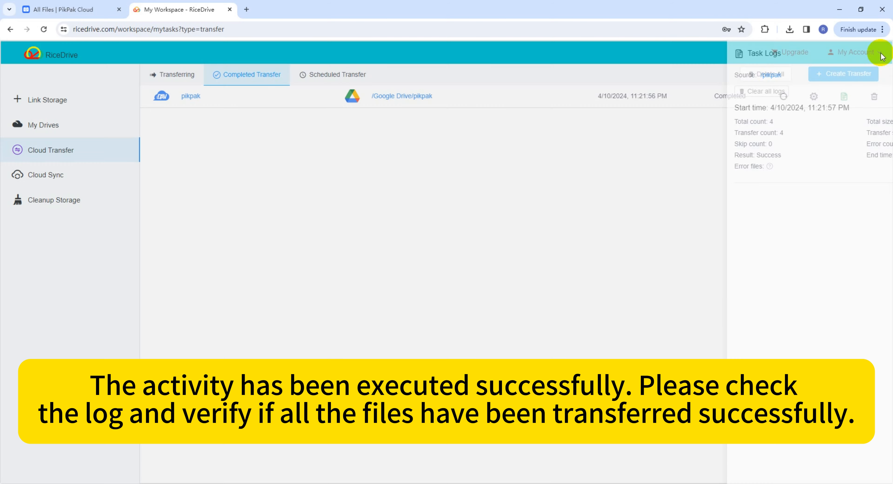
Open the transfer's target folder on Google Drive and check the transferred files in its pikpak subfolder.
{"action": "left_click", "coordinate": [402, 100]}
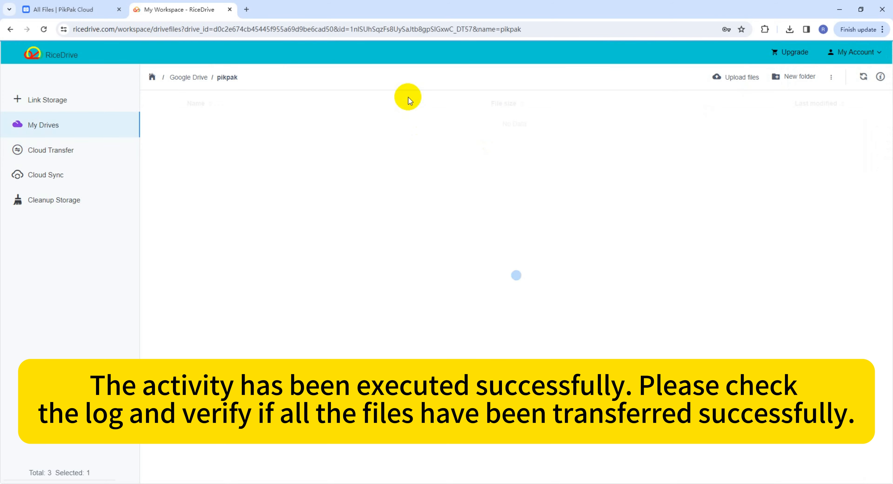
{"action": "left_click", "coordinate": [235, 128]}
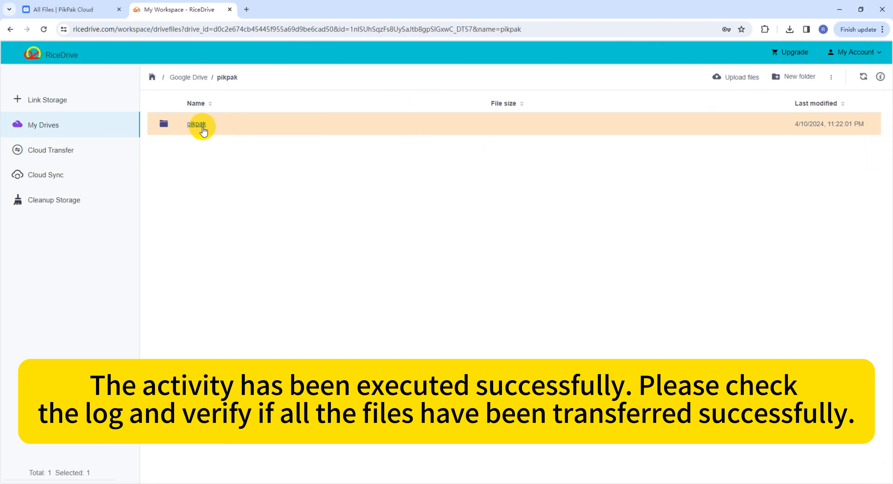
{"action": "left_click", "coordinate": [203, 131]}
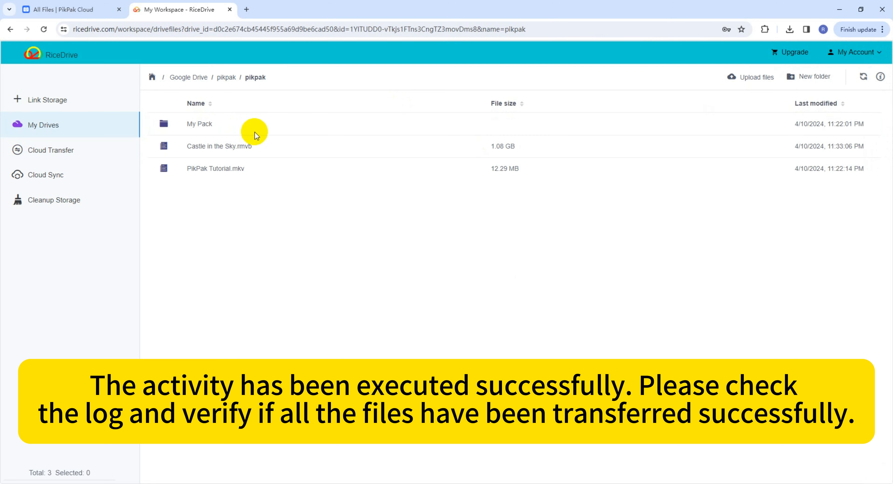
{"action": "left_click", "coordinate": [349, 155]}
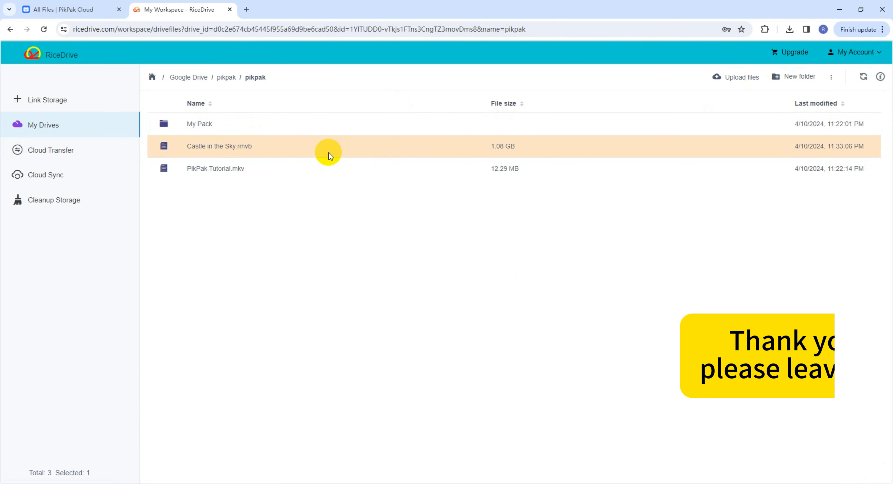
{"action": "left_click", "coordinate": [320, 162]}
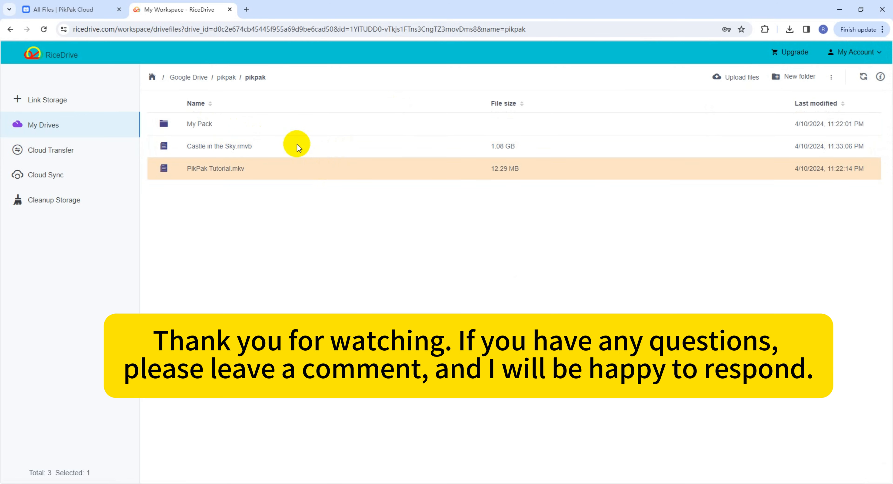
Go back up through Google Drive's root to the list of connected drives.
{"action": "left_click", "coordinate": [225, 78]}
{"action": "left_click", "coordinate": [194, 77]}
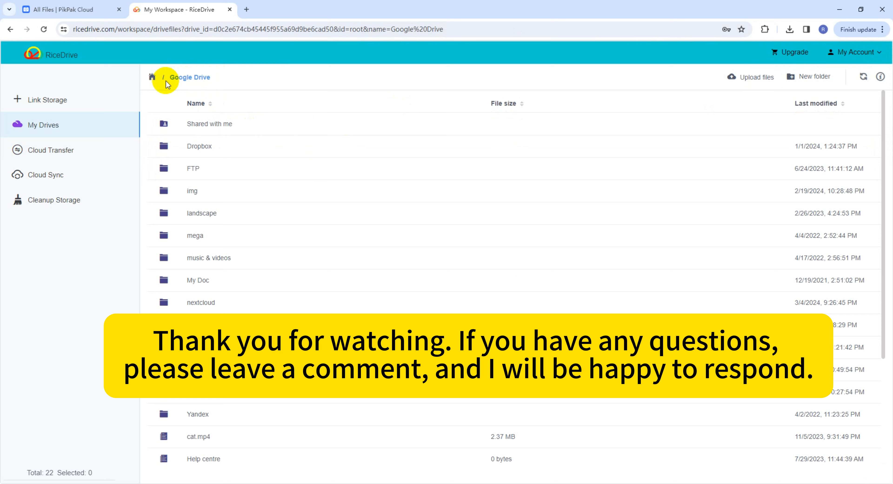
{"action": "left_click", "coordinate": [152, 77]}
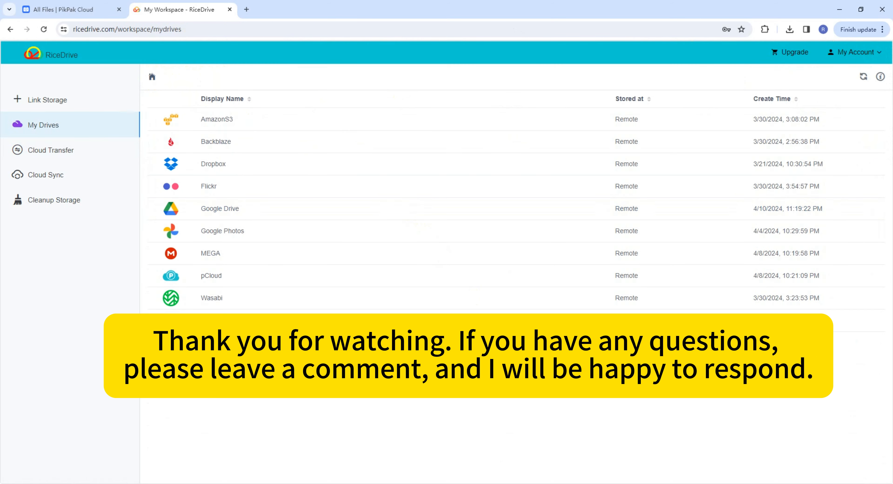